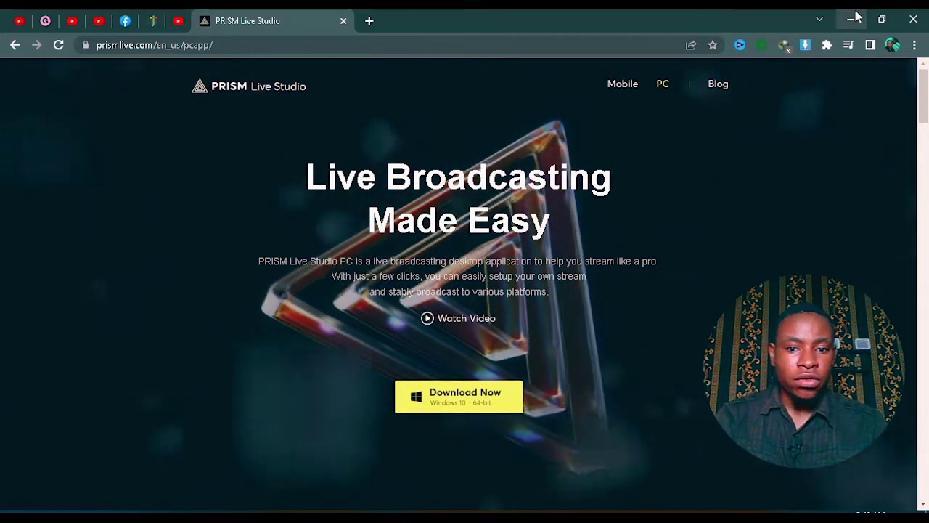
Minimize Chrome to show PRISM's CELEBRATION scene and bring up the source type list
left_click(855, 18)
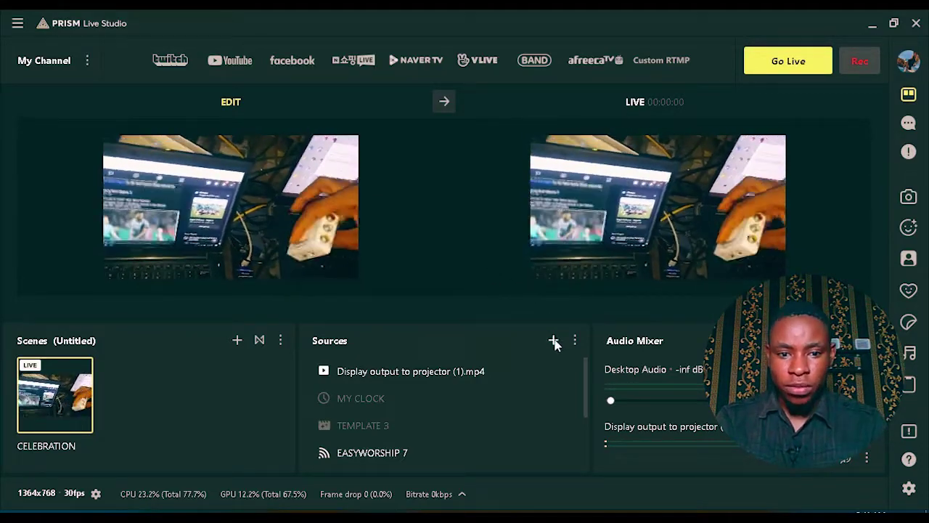
left_click(555, 341)
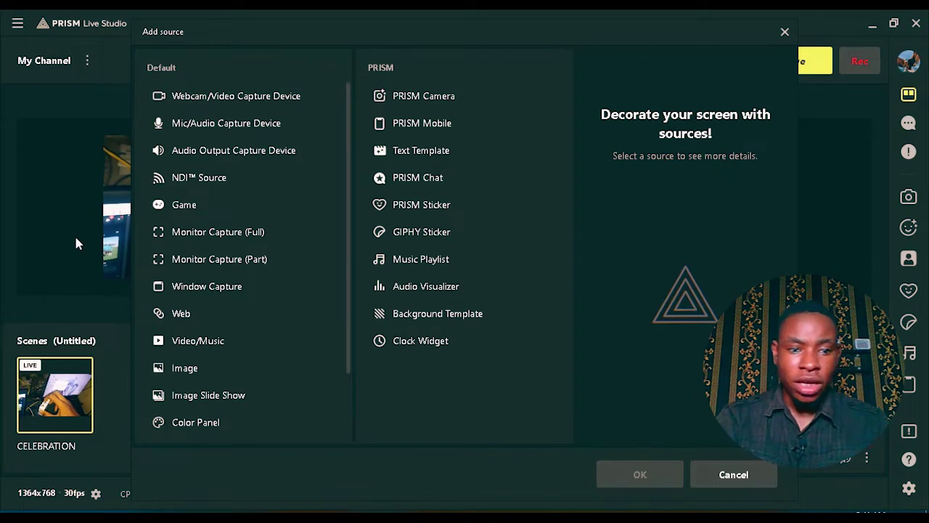
Dismiss and reopen the source list, then add a Clock Widget source under PRISM
left_click(785, 34)
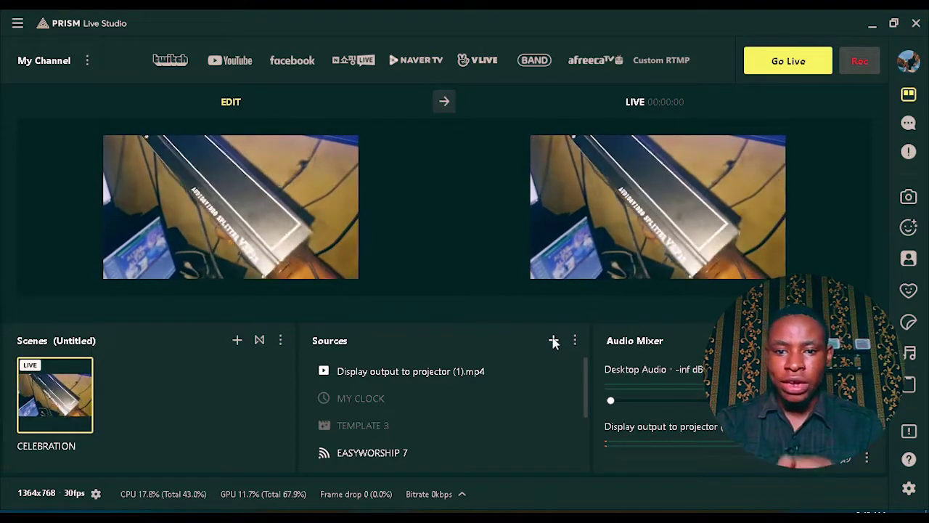
left_click(553, 341)
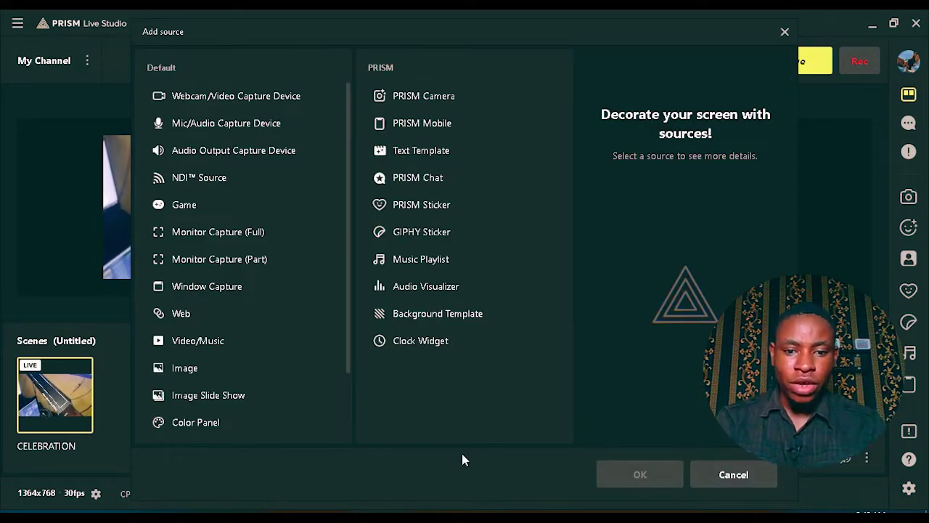
left_click(442, 344)
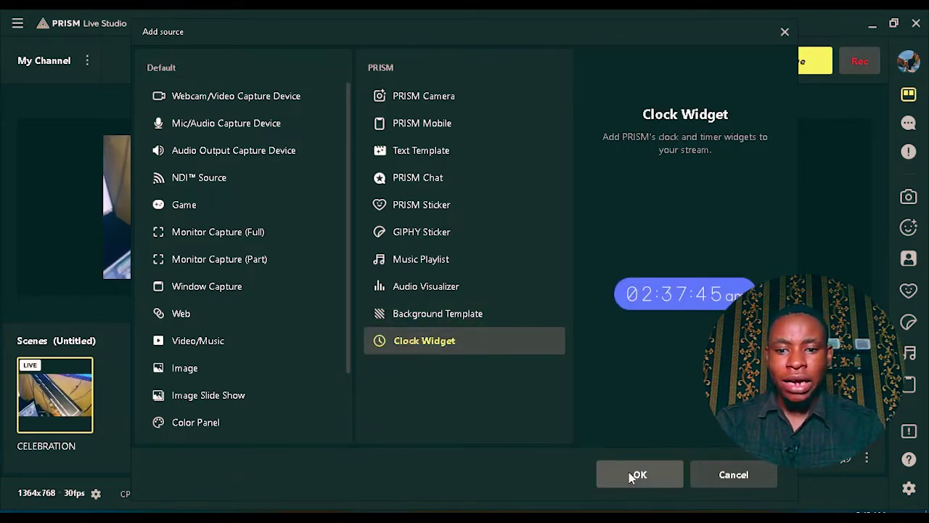
left_click(630, 474)
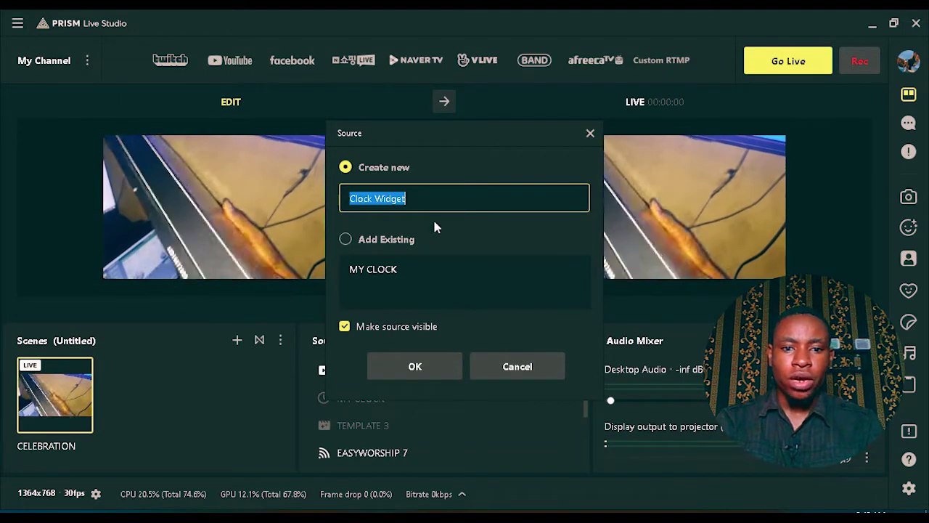
Keep the default name Clock Widget and preview the blue pill, red flip and white-digit templates
left_click(427, 355)
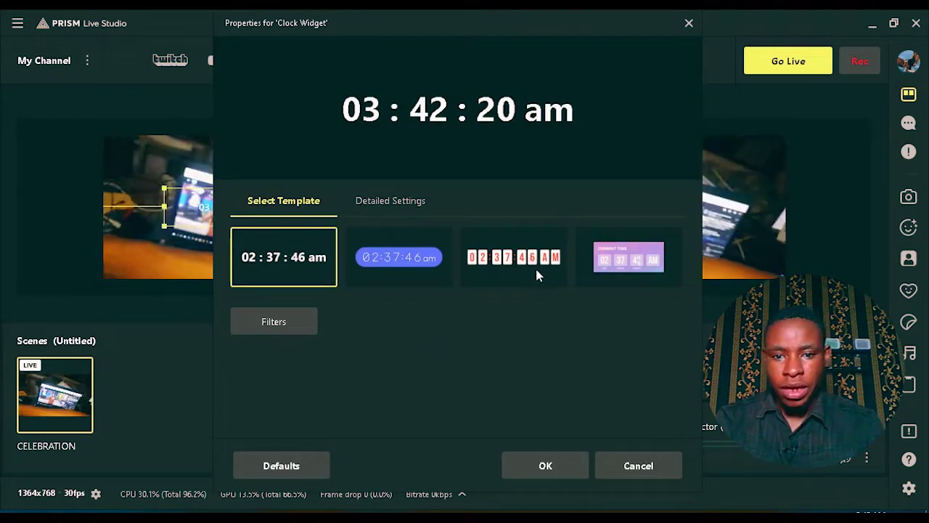
left_click(405, 258)
left_click(514, 257)
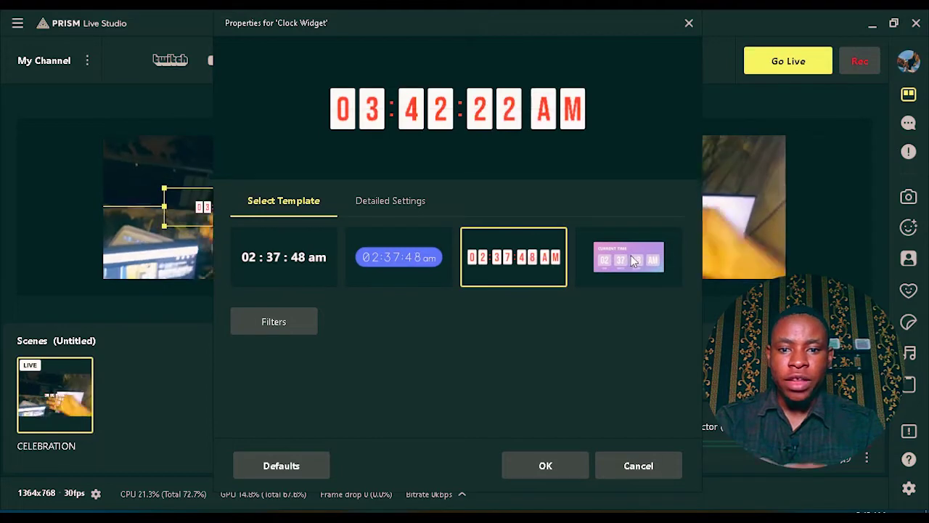
left_click(432, 262)
left_click(320, 265)
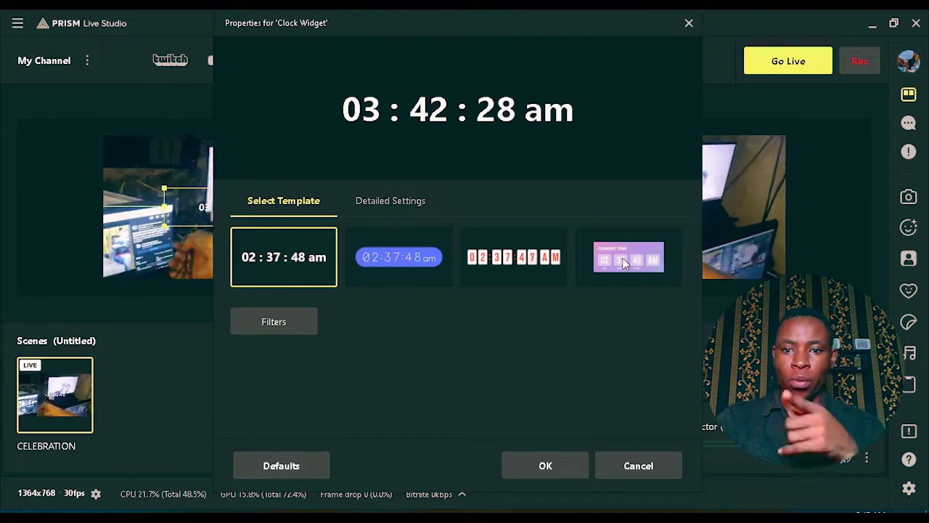
Settle on the pink gradient CURRENT TIME card template and show its detailed settings
left_click(561, 262)
left_click(391, 265)
left_click(316, 269)
left_click(503, 264)
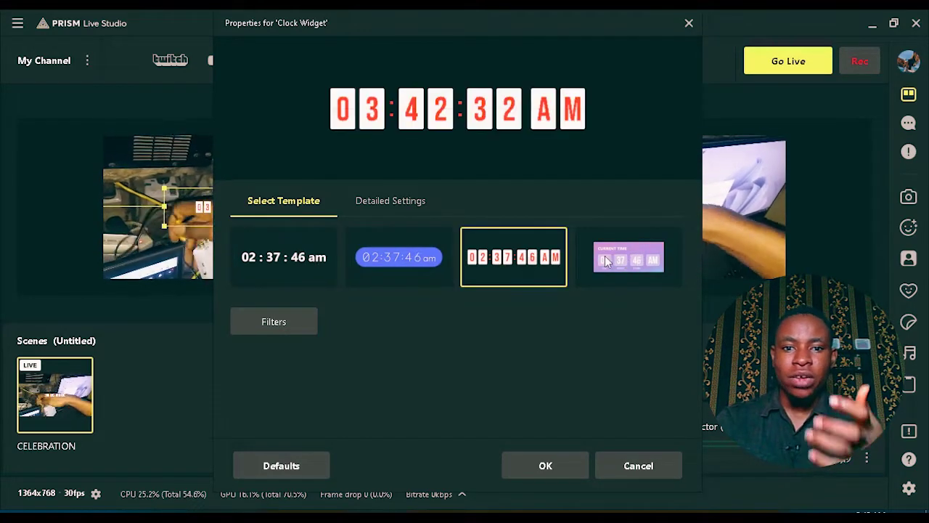
left_click(590, 261)
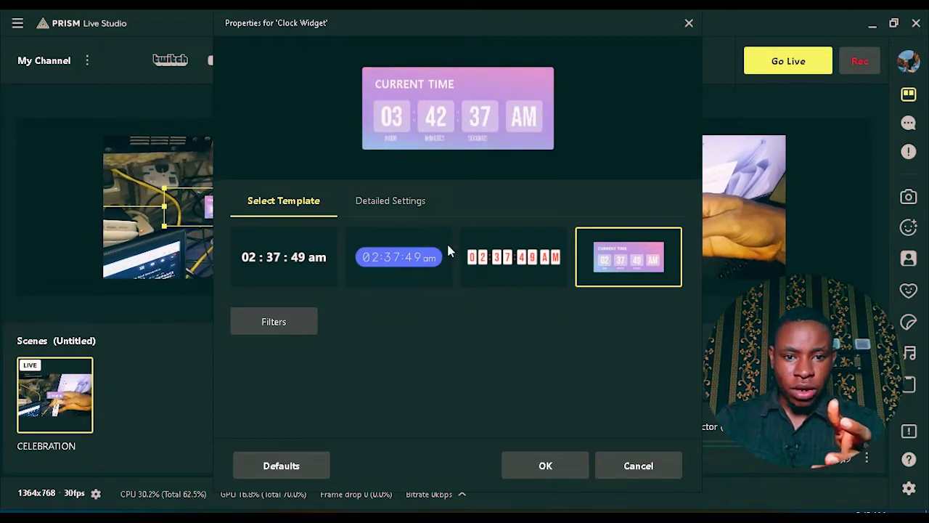
left_click(398, 200)
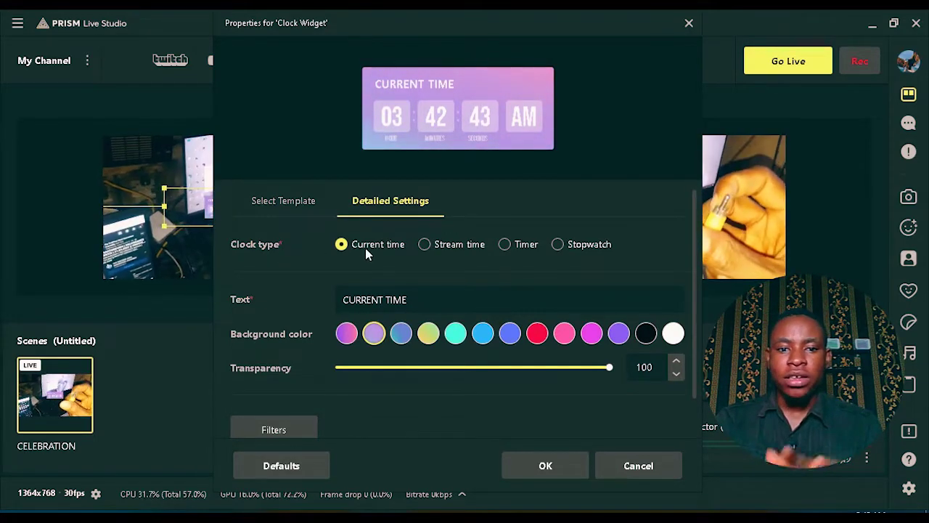
Preview the Stream time and Timer clock types, then set the clock type to Stopwatch
left_click(424, 242)
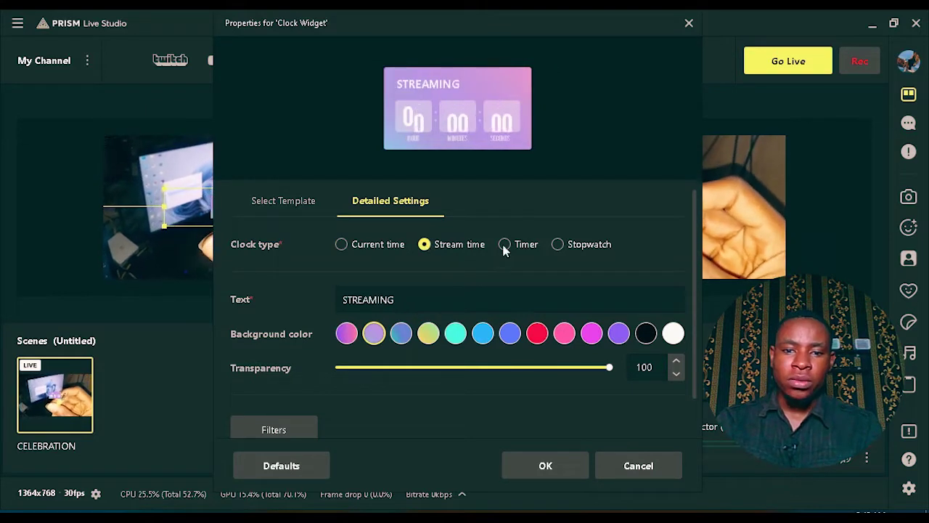
left_click(506, 246)
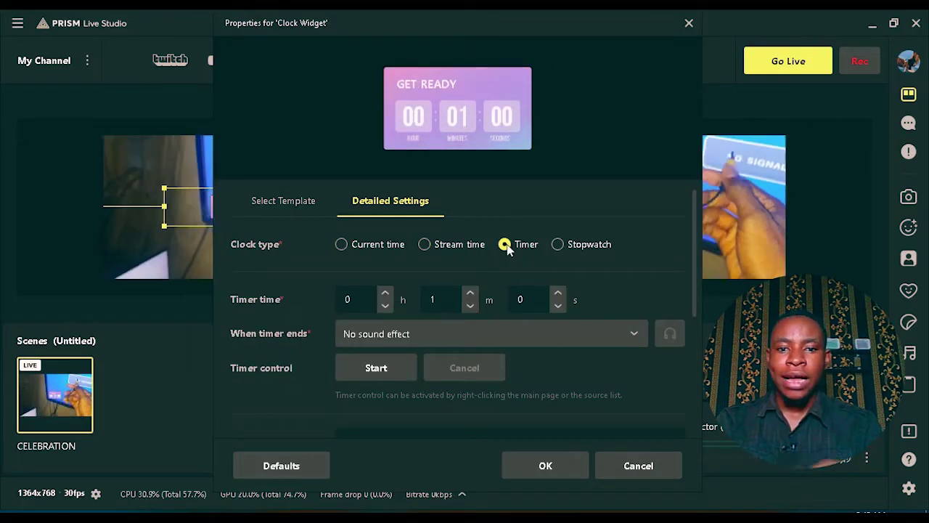
left_click(558, 246)
Switch the clock type to Timer and set it to 5 hours 30 minutes
left_click(505, 246)
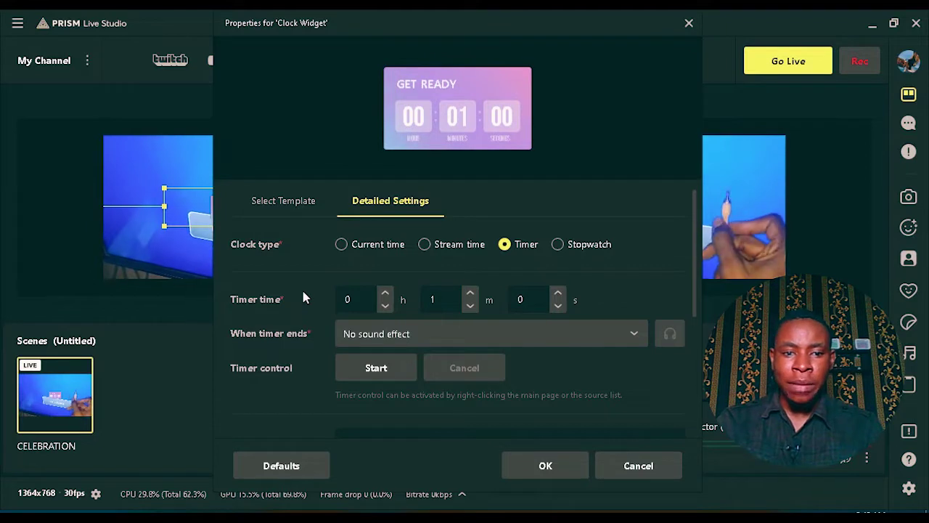
double_click(346, 300)
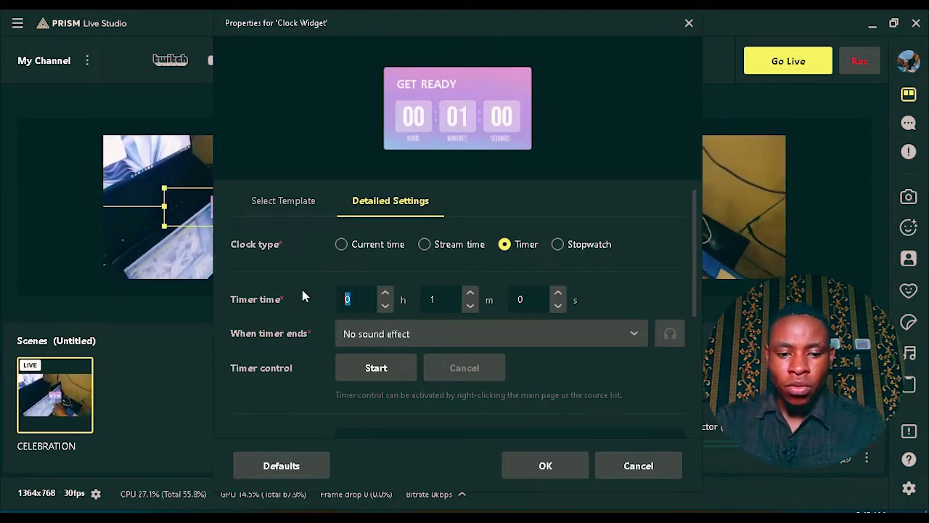
type("5")
key("Tab")
type("30")
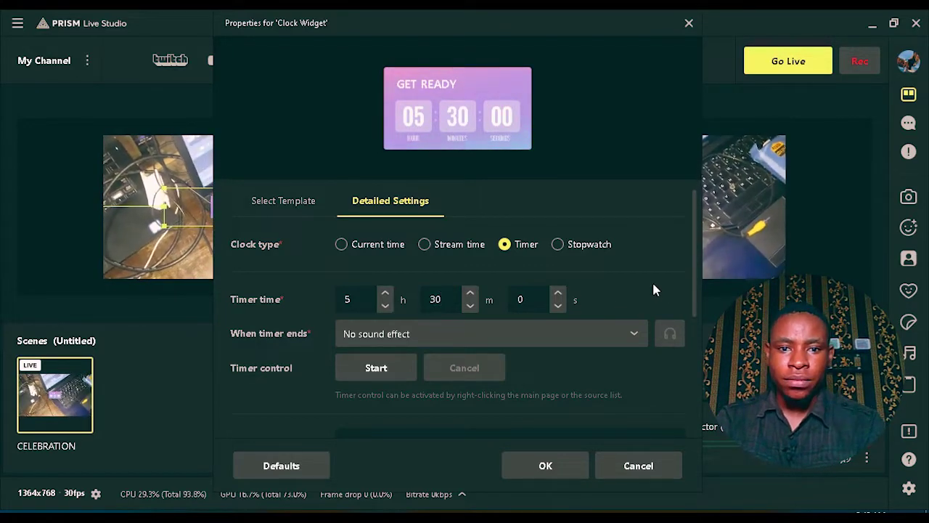
Choose the Classic timer-end sound, start the timer, then return to Stopwatch
left_click(360, 336)
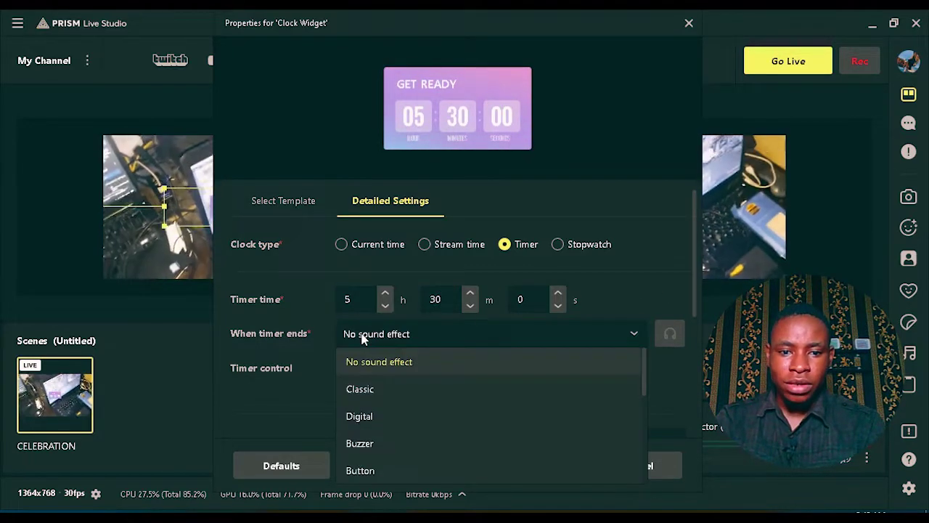
left_click(360, 389)
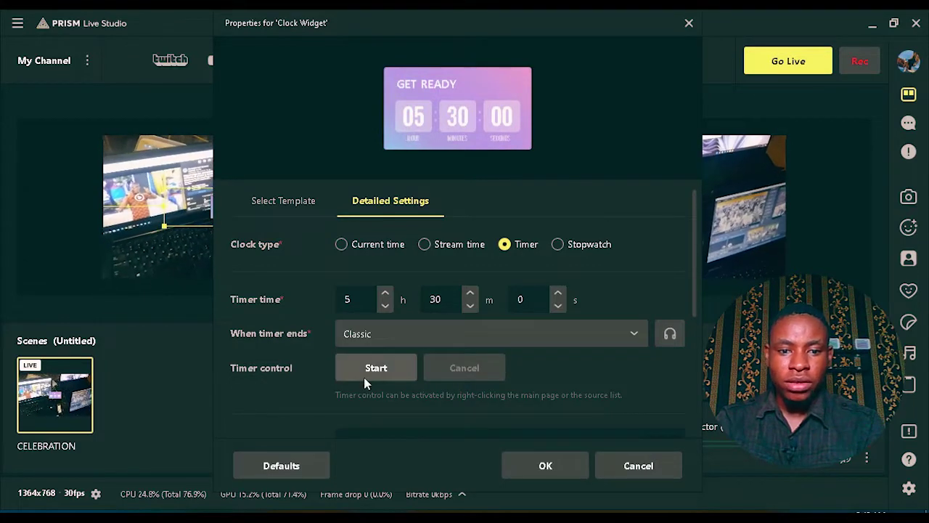
left_click(365, 372)
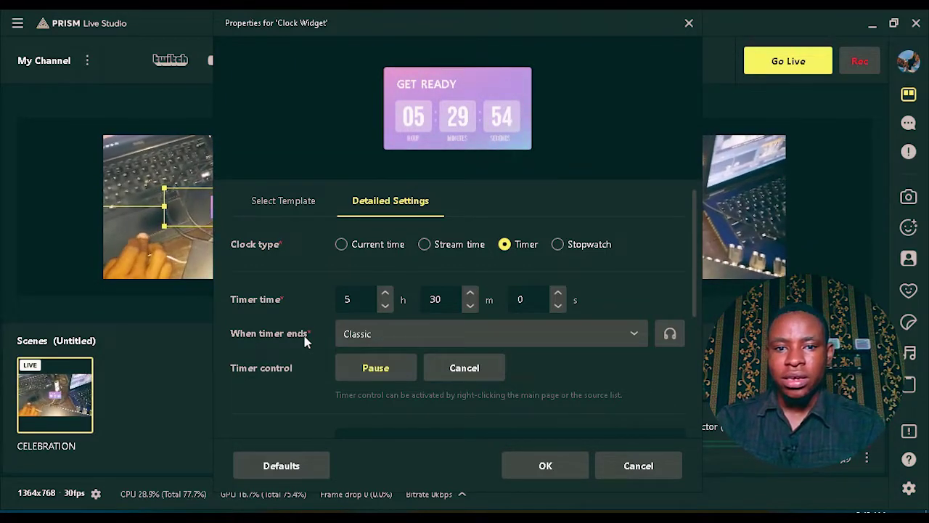
left_click(558, 244)
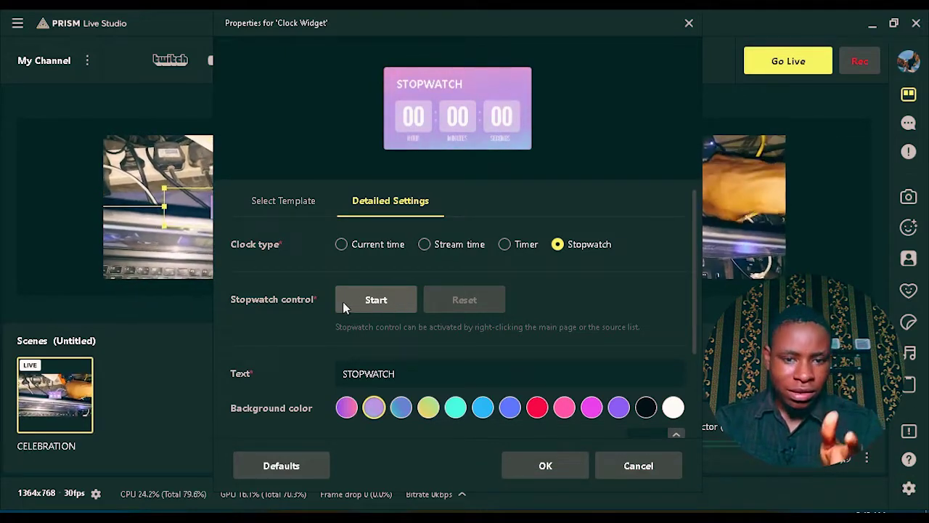
Test-run the stopwatch, reset it to 00:00:00, and begin editing its title text
left_click(367, 299)
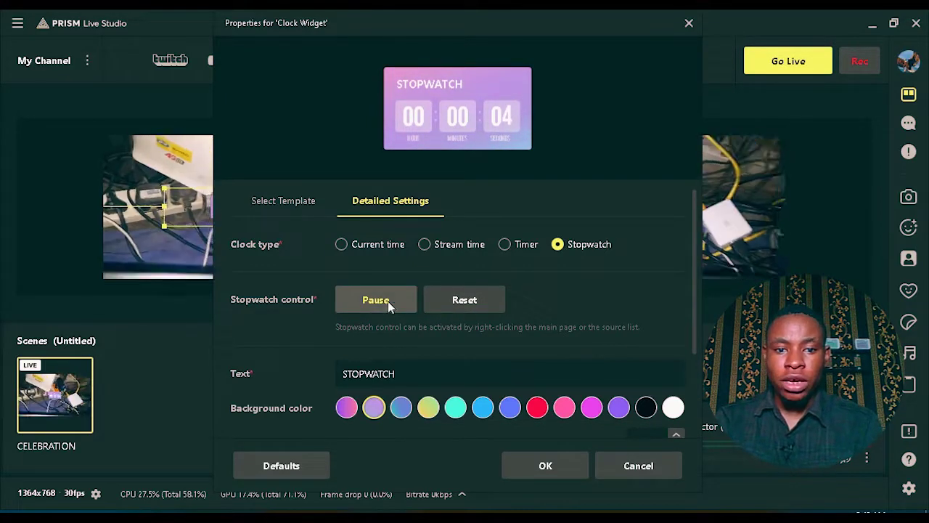
left_click(454, 300)
scroll(341, 339, "down", 1)
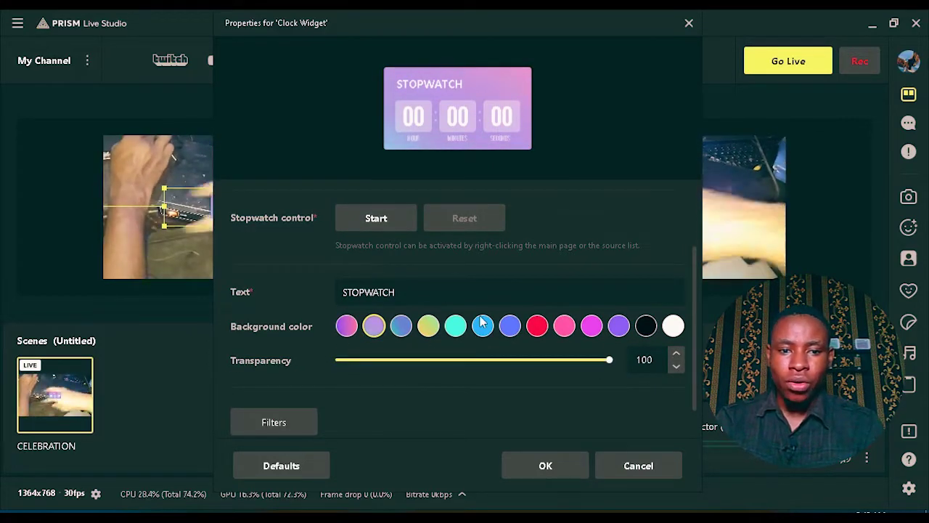
left_click(417, 292)
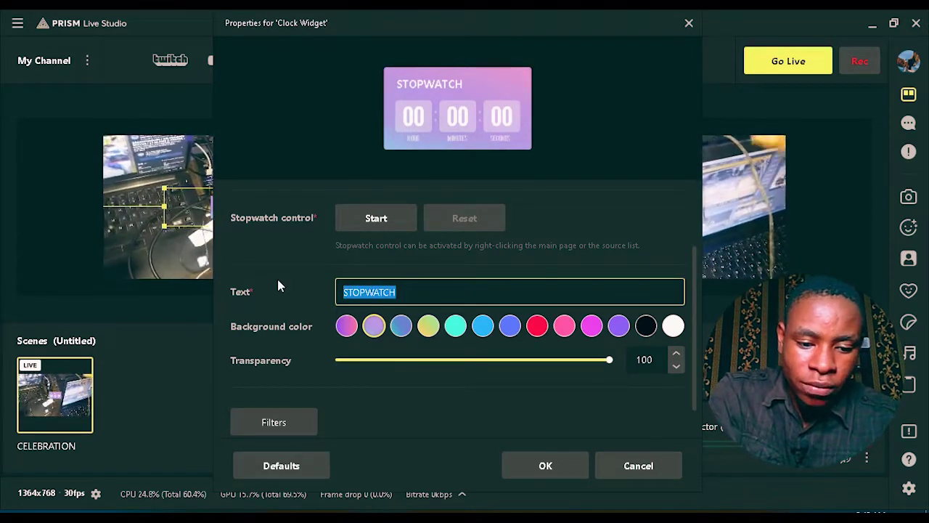
Title the stopwatch SHOW TIME and give it the pink-purple gradient background after trying black and red
type("SH")
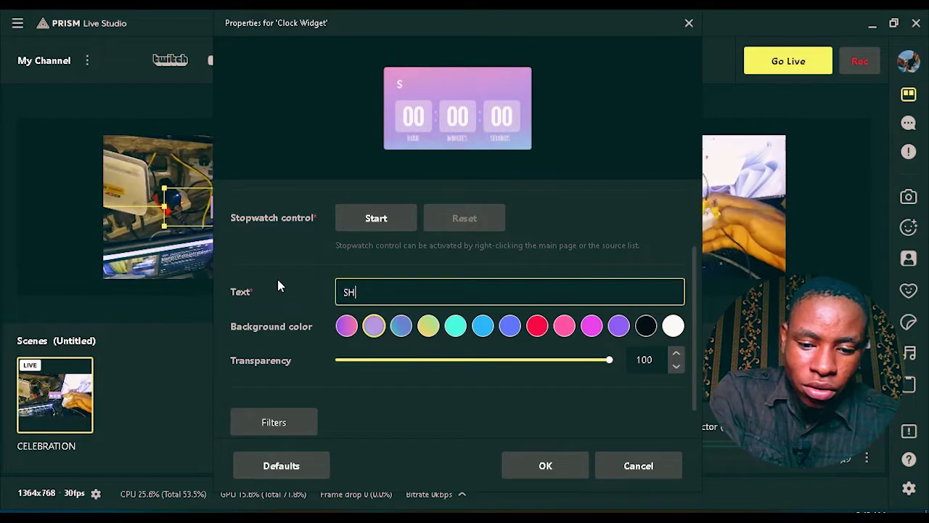
type("OW TIME")
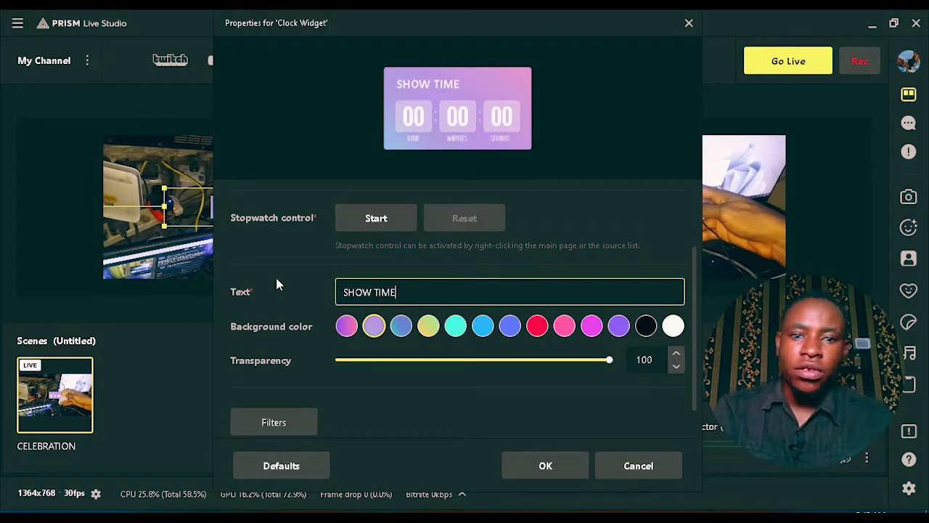
left_click(363, 323)
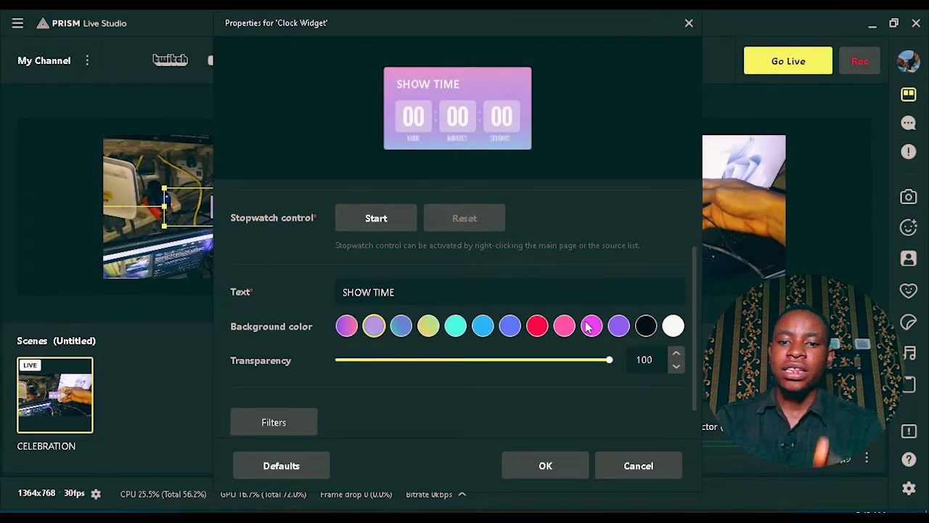
left_click(644, 327)
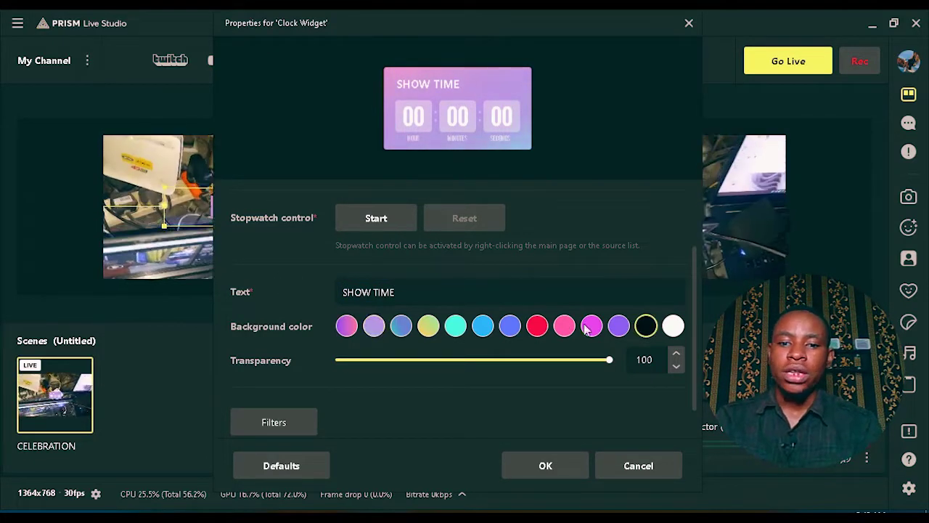
left_click(539, 327)
left_click(348, 329)
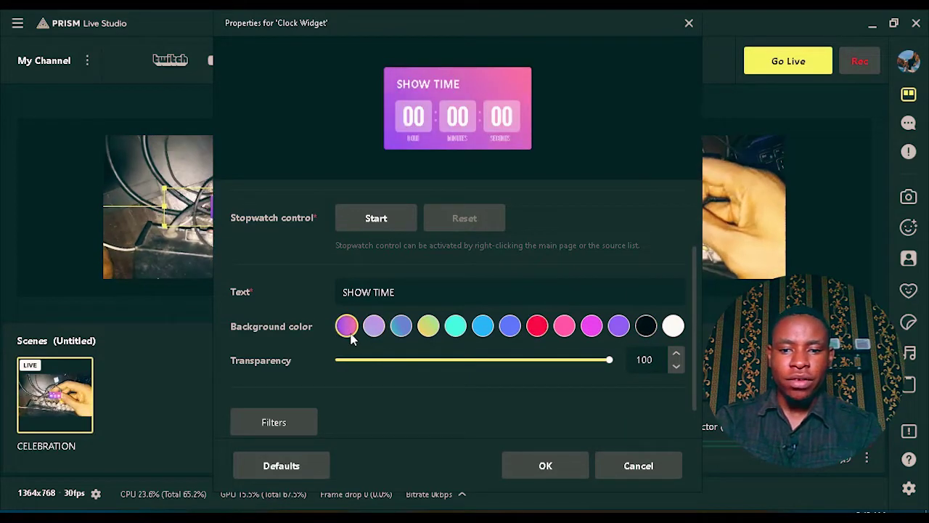
Drag the background Transparency slider back to 100 for full opacity
scroll(351, 338, "down", 1)
left_click(462, 330)
left_click_drag(462, 335, 654, 332)
scroll(305, 312, "up", 1)
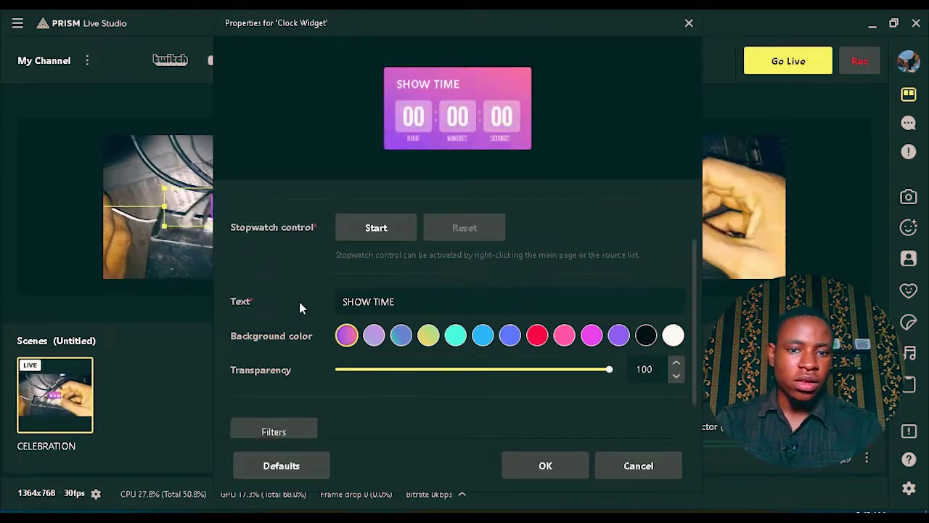
scroll(299, 303, "up", 2)
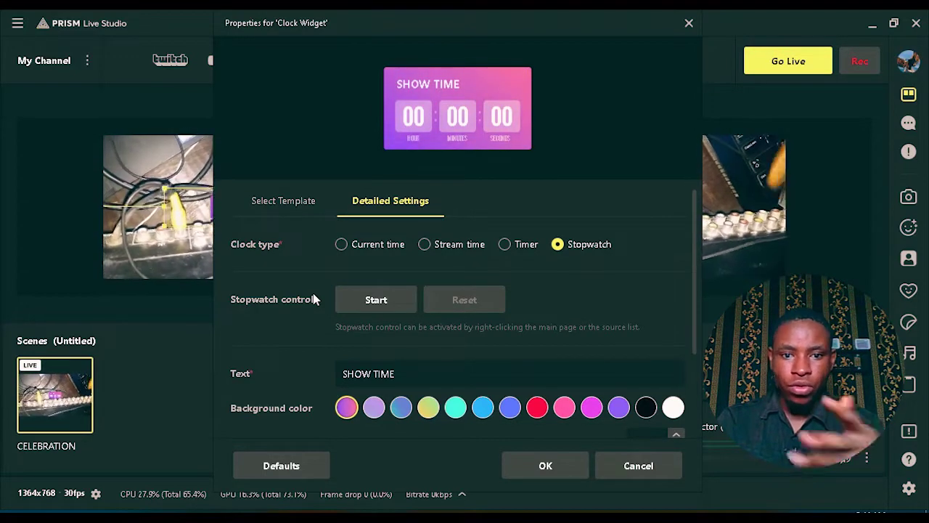
scroll(314, 299, "down", 3)
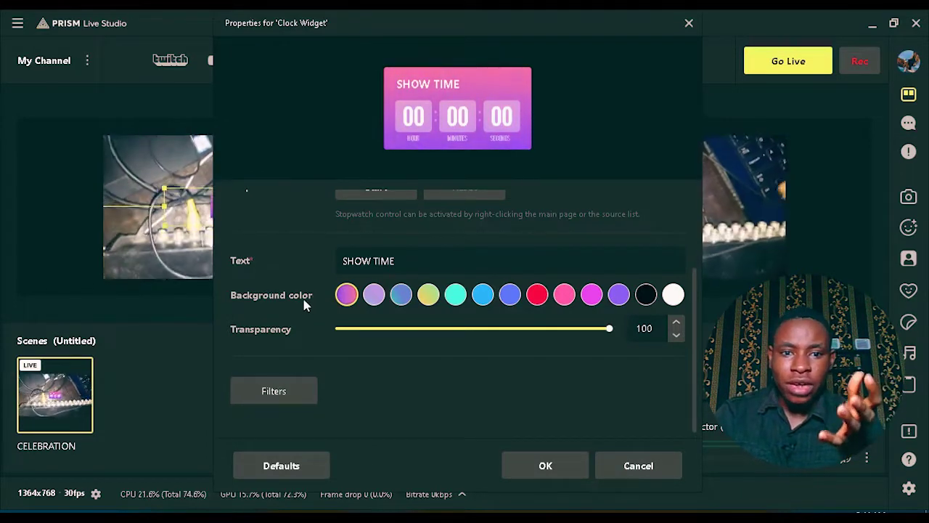
Return to the clock template choices, with the gradient card still selected
scroll(306, 304, "up", 3)
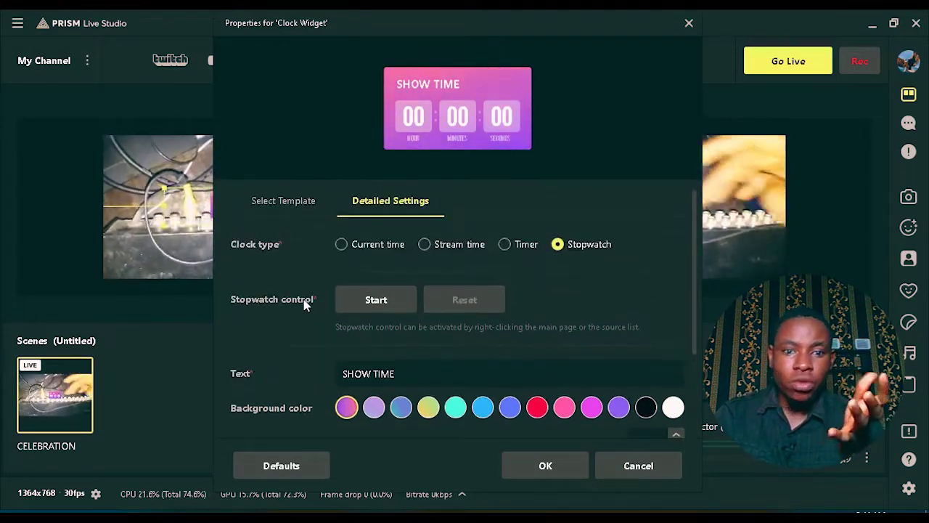
left_click(272, 208)
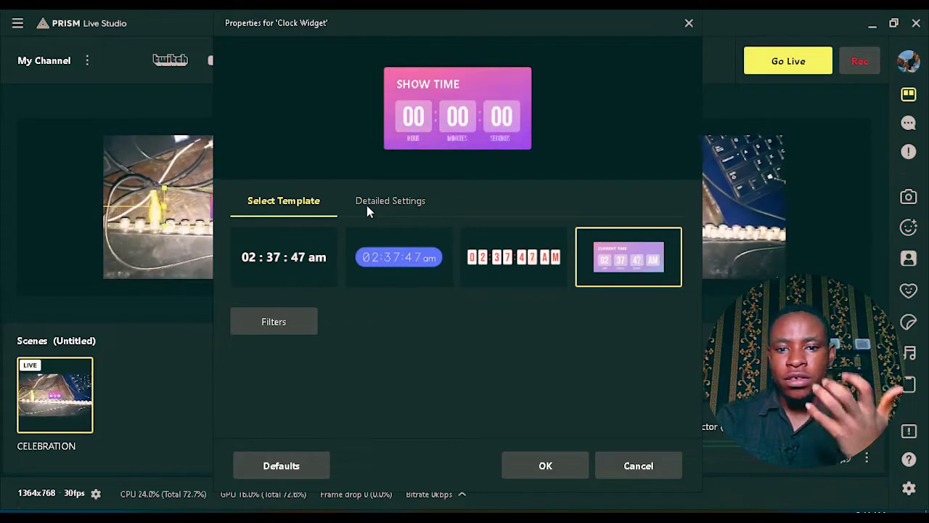
Switch to the flip-clock template and change its clock type from Stopwatch to Timer
left_click(368, 209)
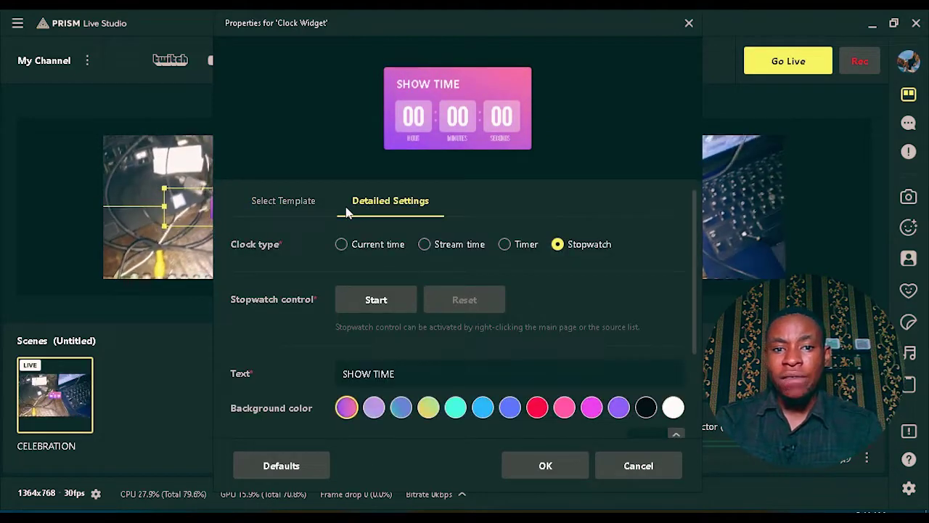
left_click(284, 204)
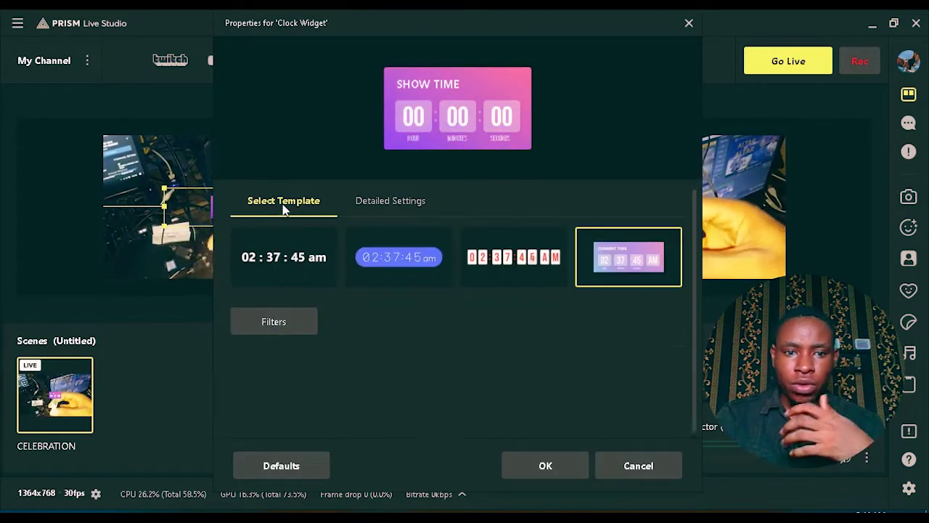
left_click(498, 266)
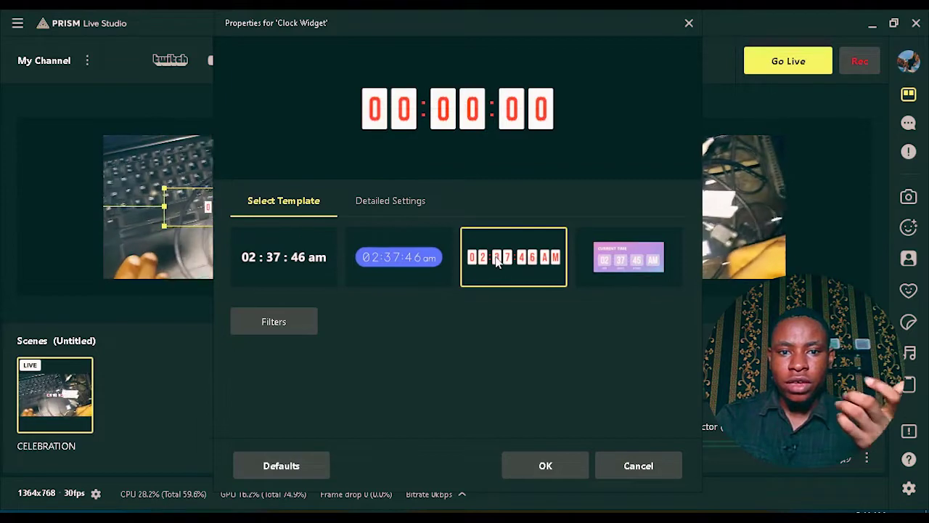
left_click(378, 203)
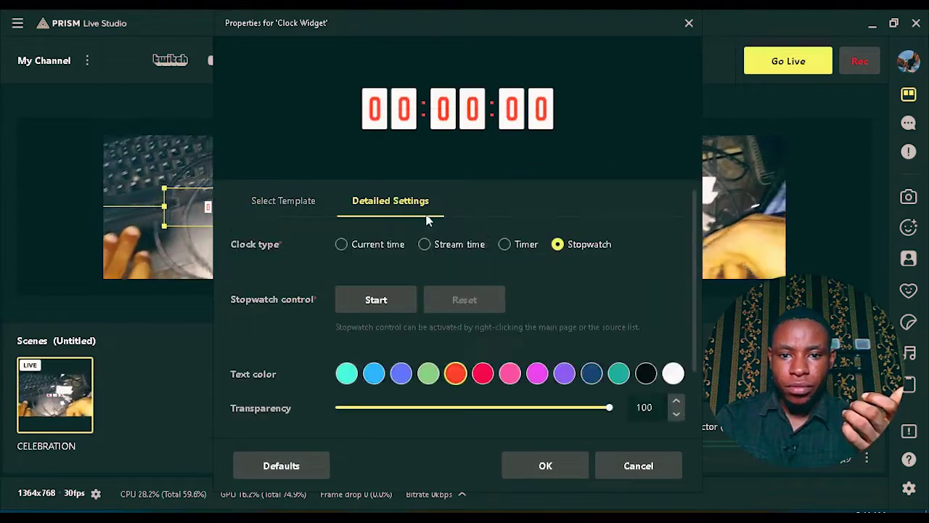
left_click(506, 246)
left_click(289, 209)
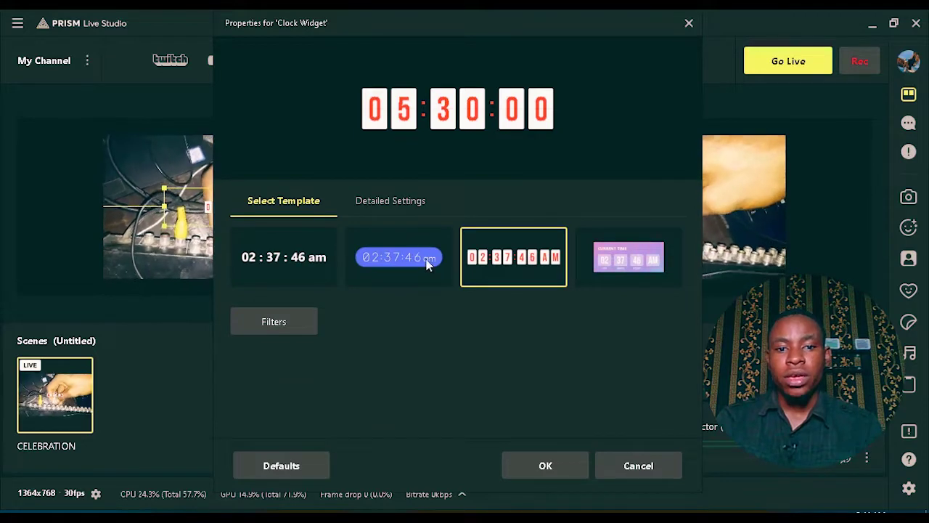
left_click(391, 205)
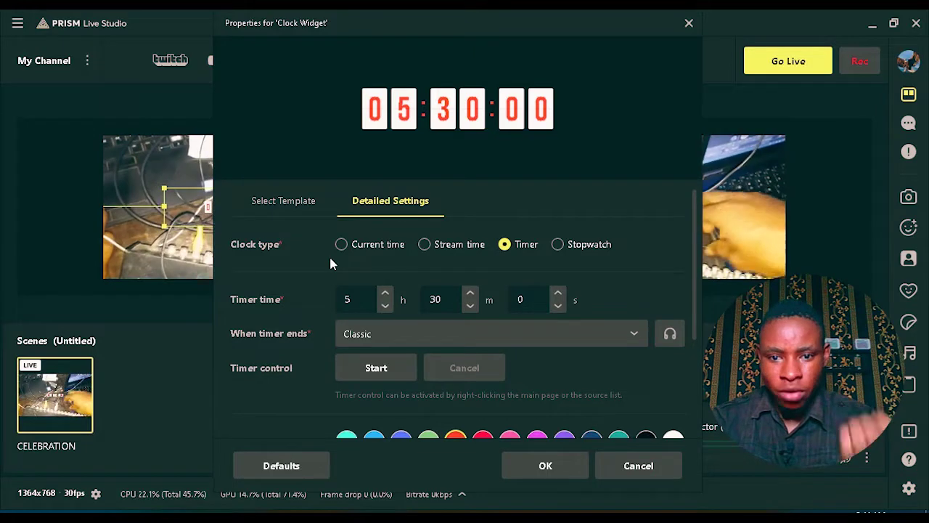
Compare the blue pill, flip and plain styles, then choose the gradient card template
left_click(299, 202)
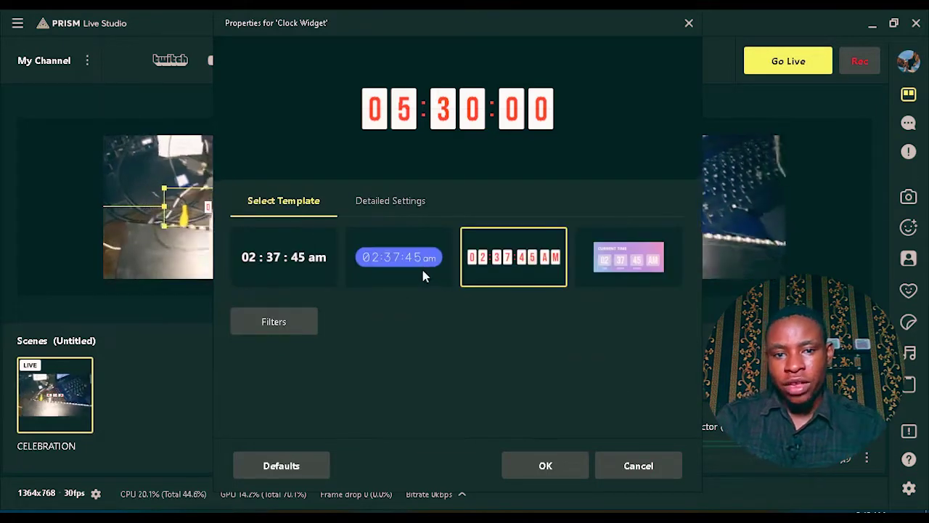
left_click(392, 261)
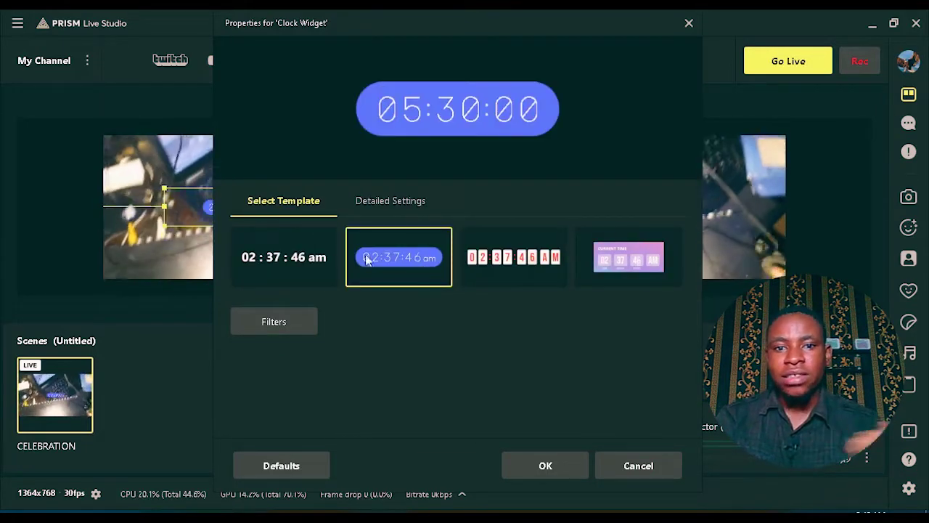
left_click(467, 271)
left_click(301, 263)
left_click(517, 266)
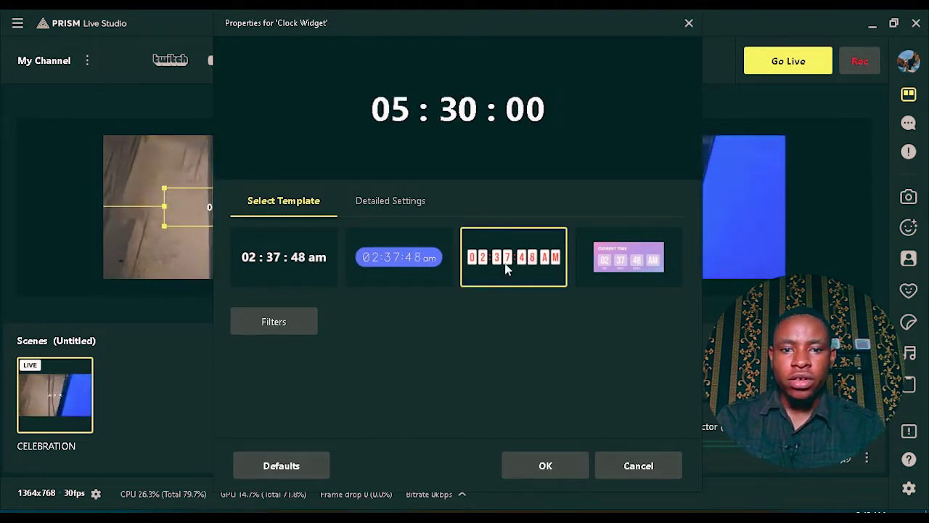
left_click(600, 278)
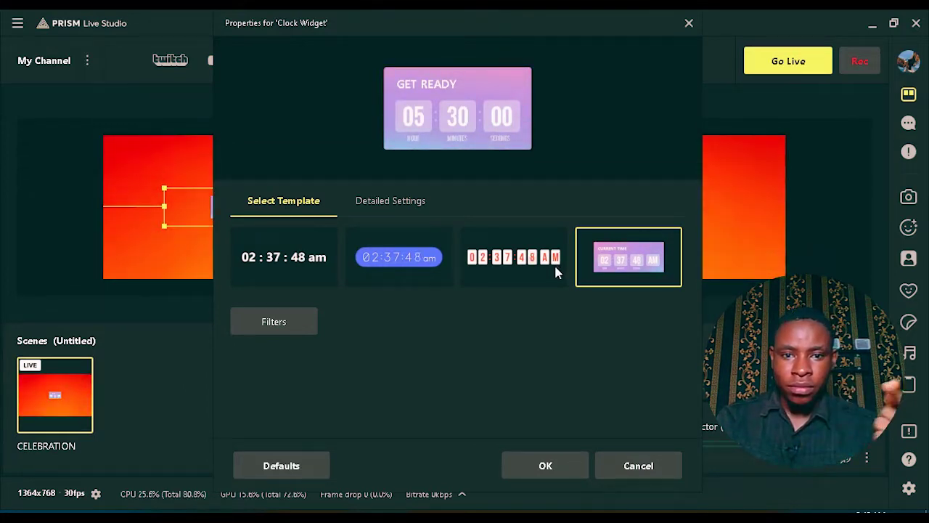
left_click(374, 204)
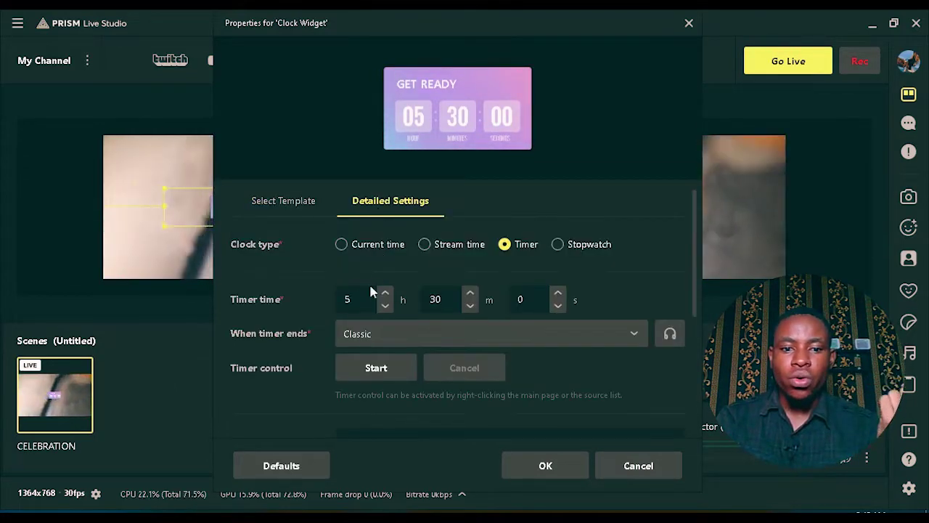
left_click(373, 369)
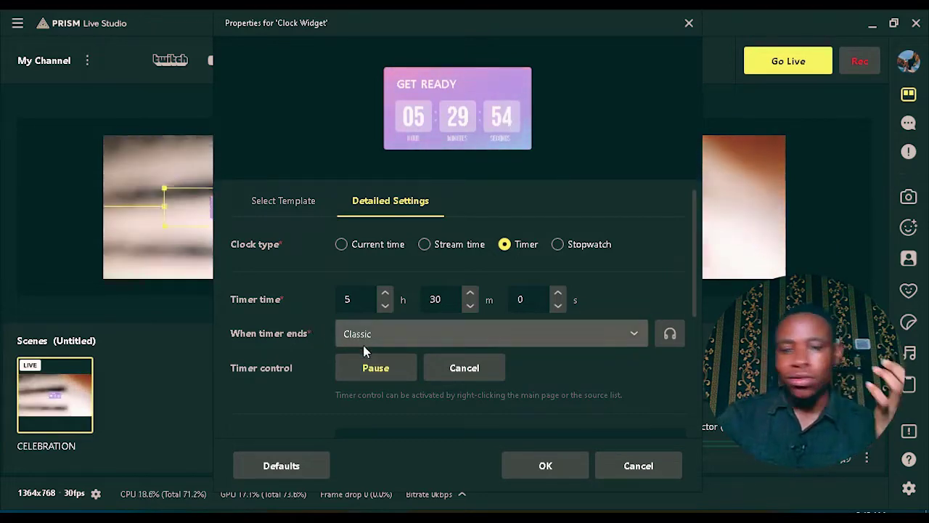
scroll(513, 423, "down", 3)
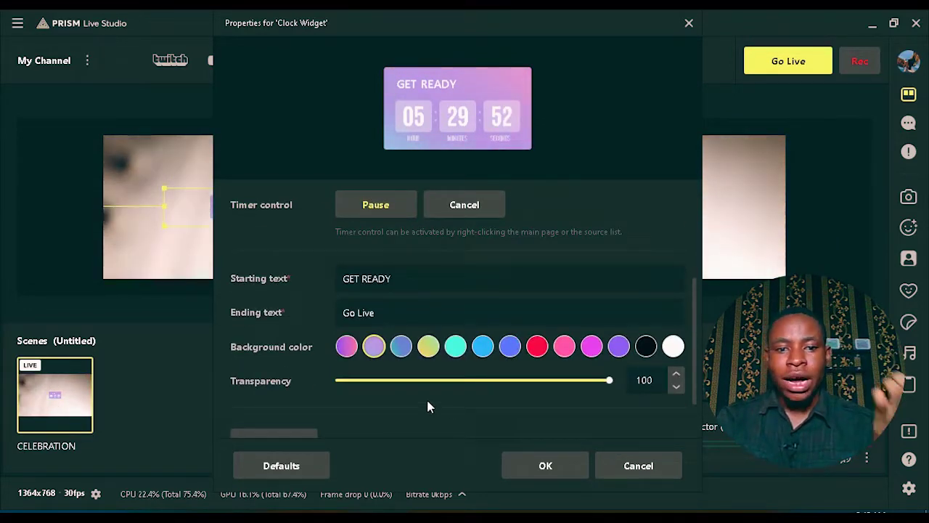
scroll(407, 401, "down", 1)
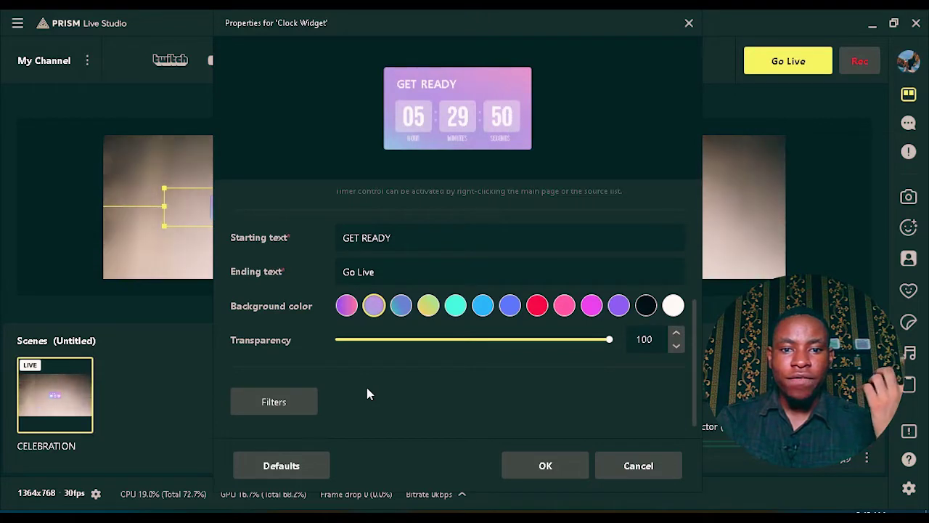
Add a Color Correction effect filter to the Clock Widget, keeping its default name
left_click(275, 407)
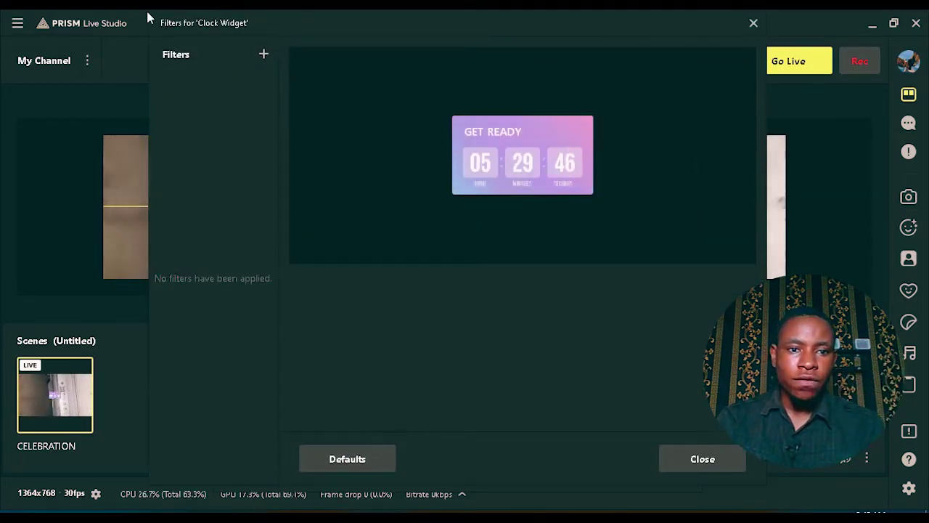
left_click_drag(150, 13, 208, 44)
left_click(290, 77)
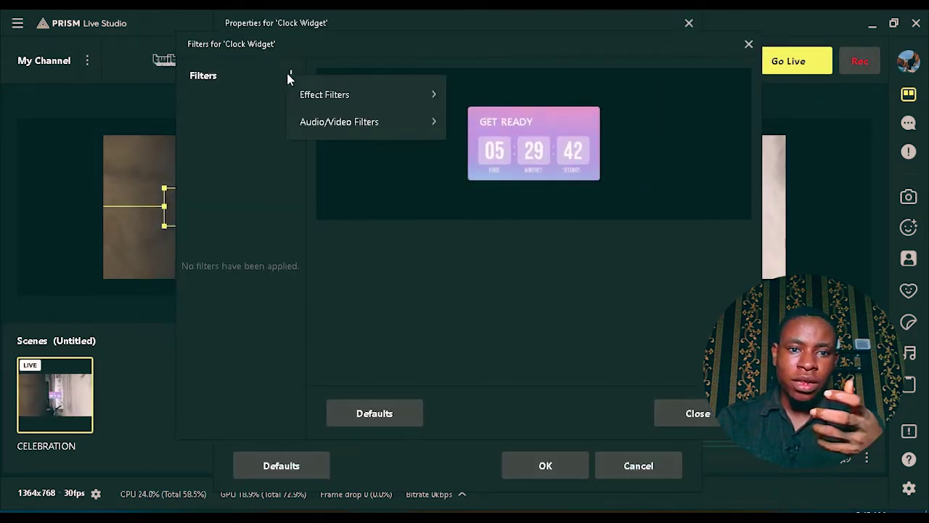
mouse_move(337, 95)
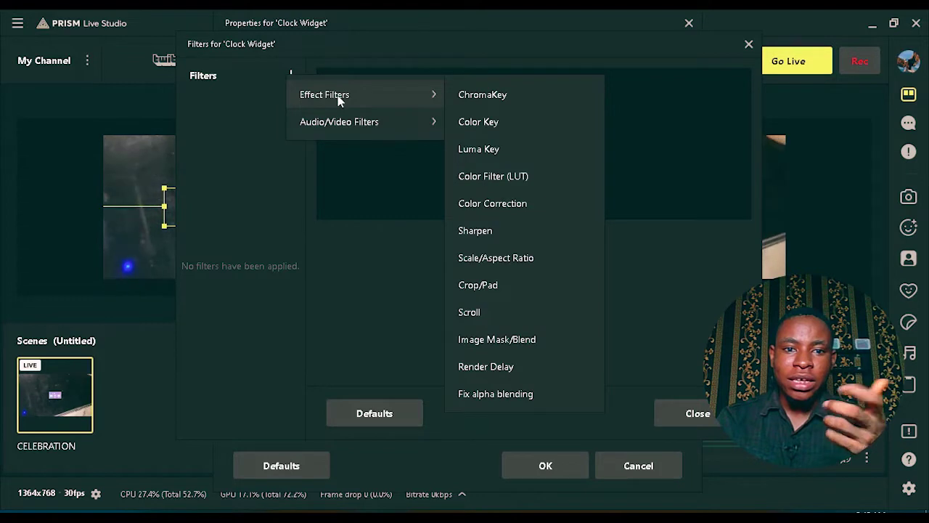
left_click(485, 204)
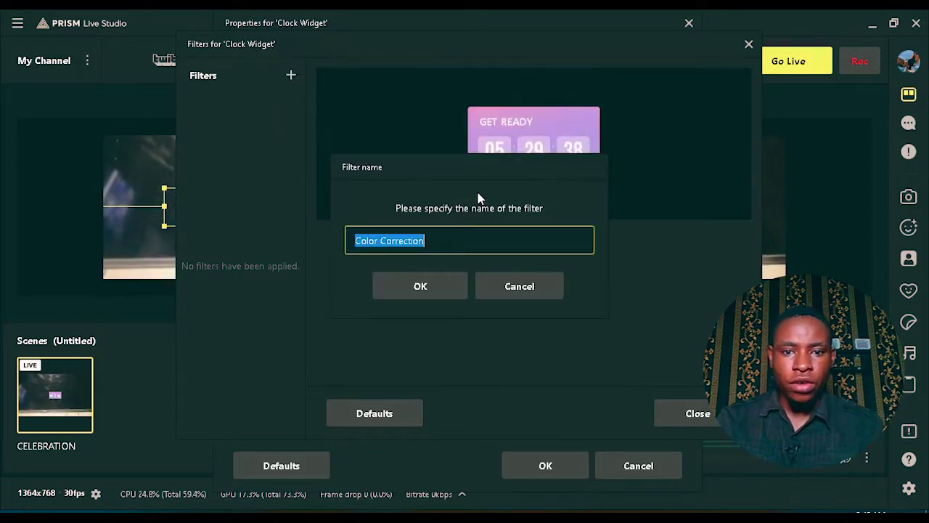
left_click(429, 282)
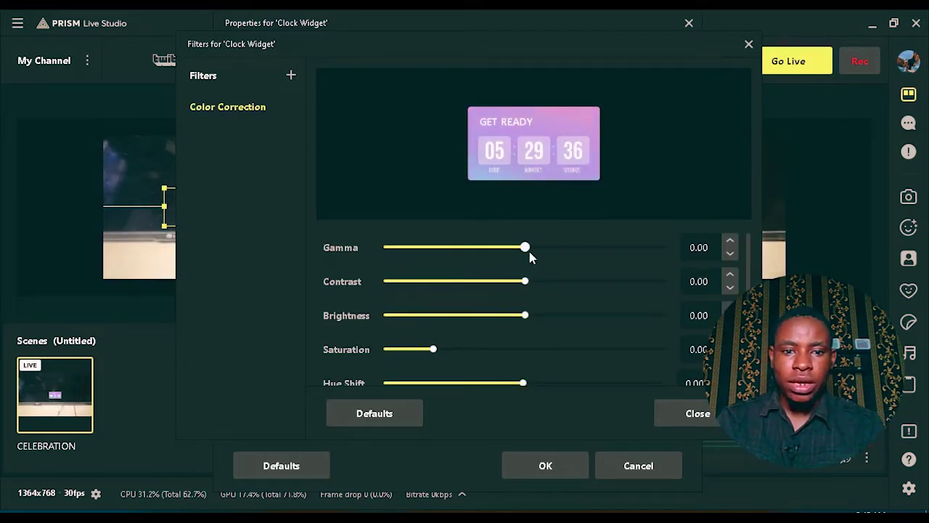
Raise Gamma to 0.14 and Saturation to 0.64, then close the properties keeping changes
left_click_drag(525, 247, 531, 247)
left_click_drag(432, 347, 463, 352)
left_click(535, 465)
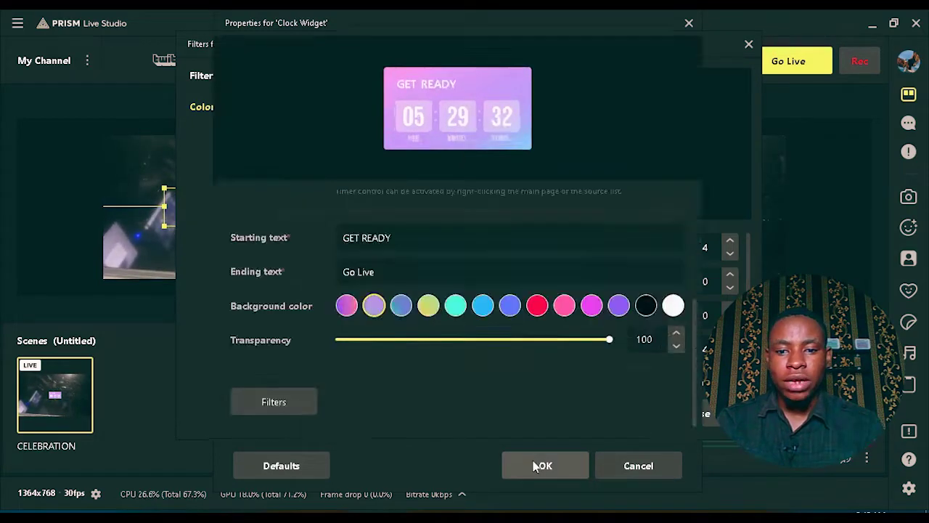
Close the Filters dialog, then enlarge the GET READY clock widget and centre it in the scene
left_click(685, 411)
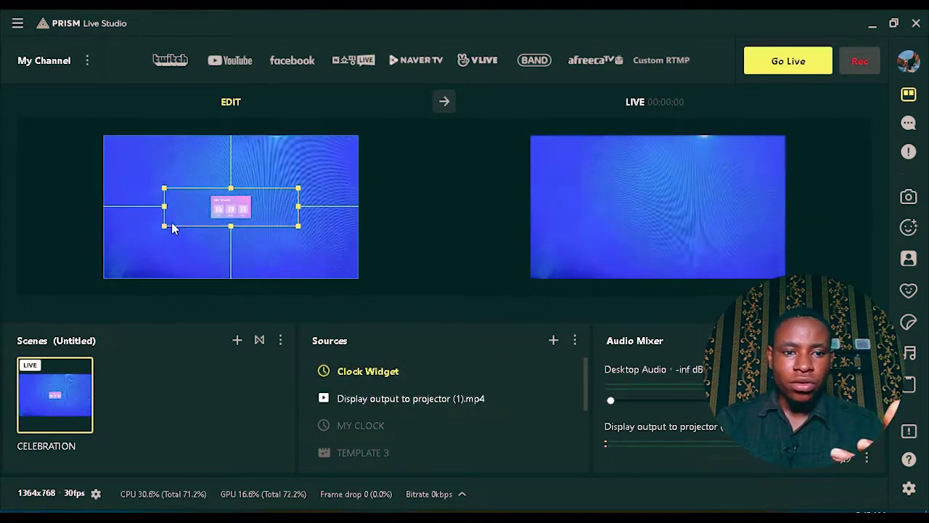
left_click_drag(165, 227, 87, 287)
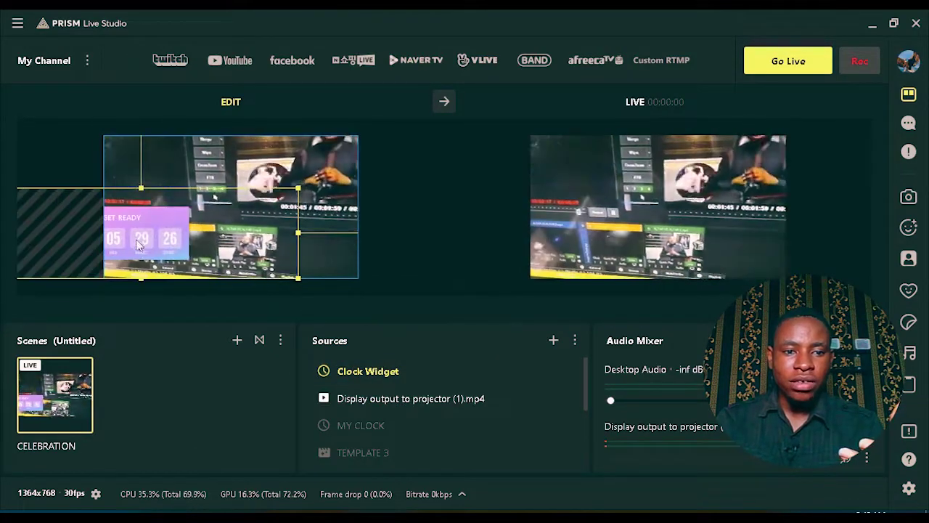
left_click_drag(87, 247, 95, 194)
left_click_drag(305, 226, 431, 280)
left_click_drag(260, 228, 253, 230)
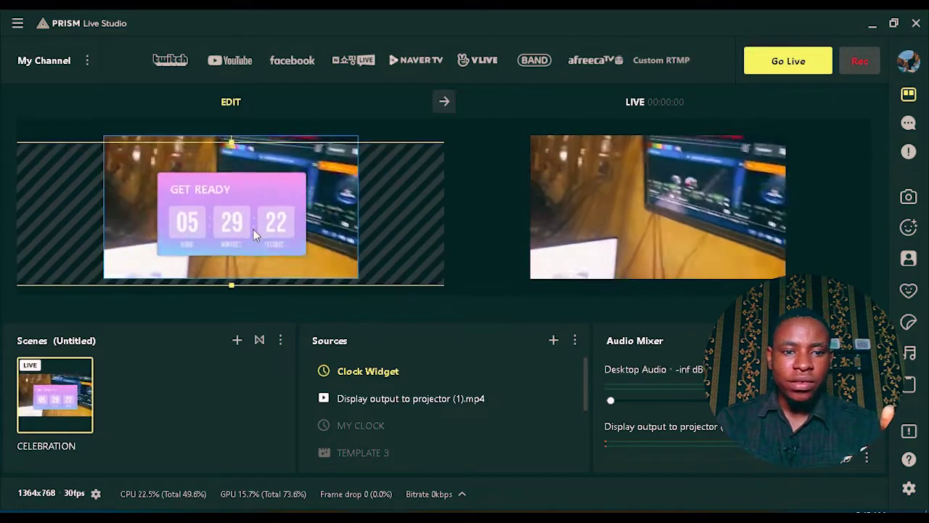
Send the centred countdown to the Live output and reselect the clock widget
left_click(444, 101)
left_click(389, 403)
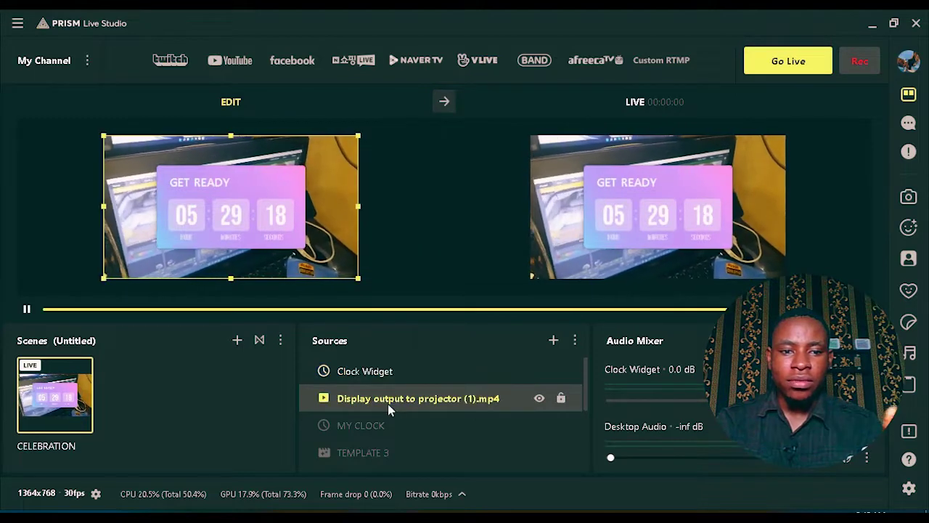
left_click(441, 274)
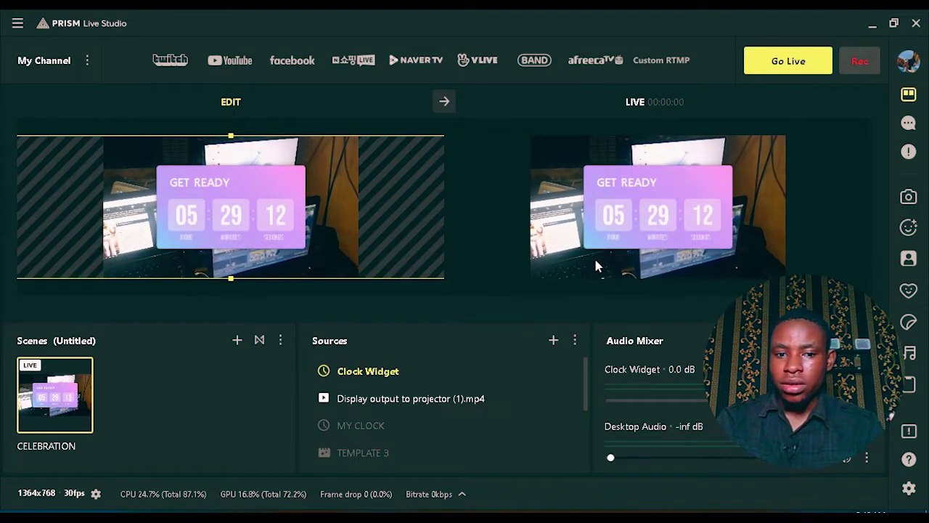
Change the Clock Widget's clock type to Stopwatch in its properties
double_click(398, 371)
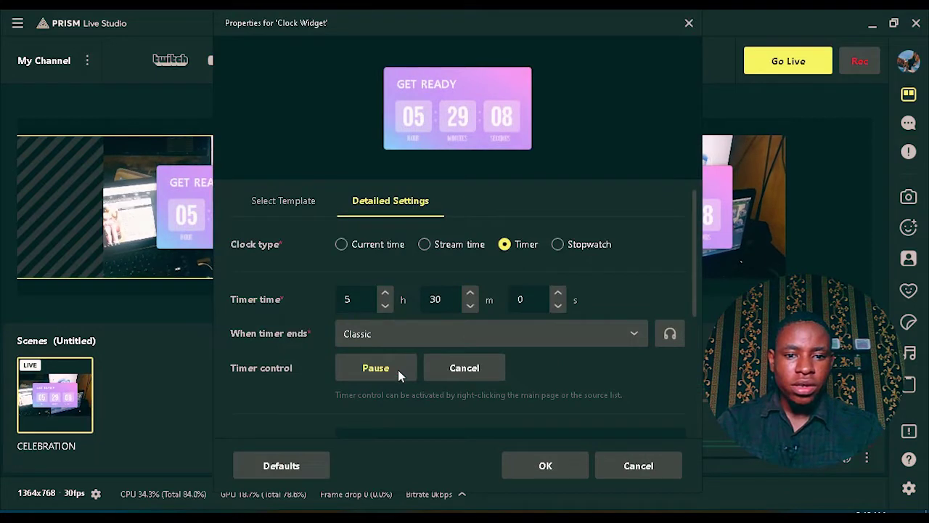
left_click(557, 244)
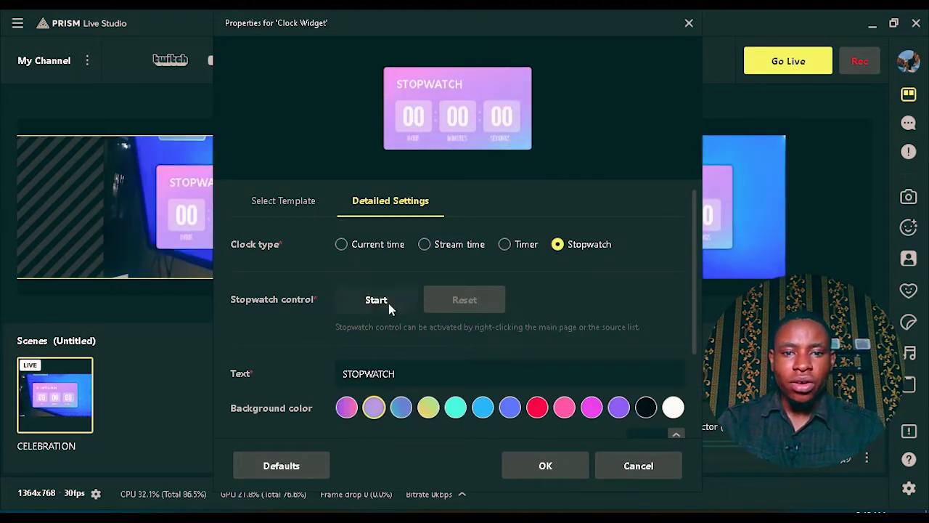
left_click(305, 205)
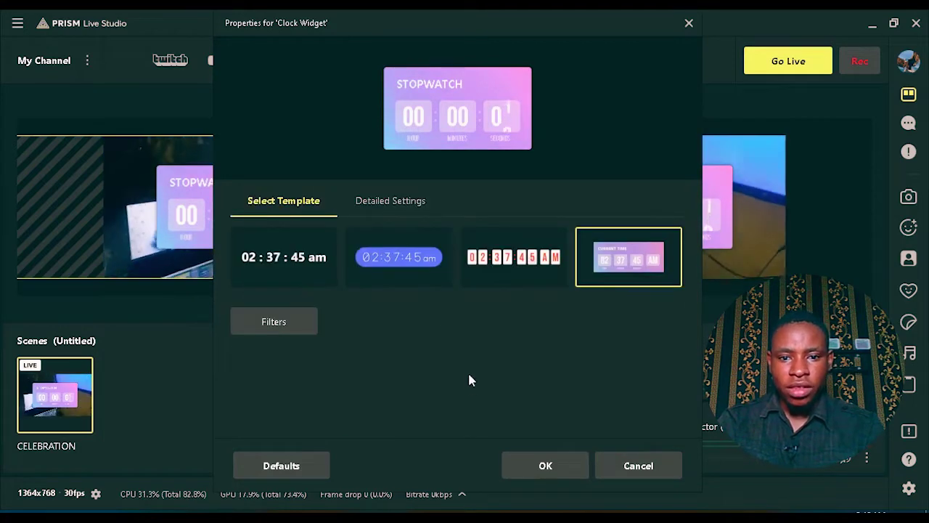
left_click(531, 465)
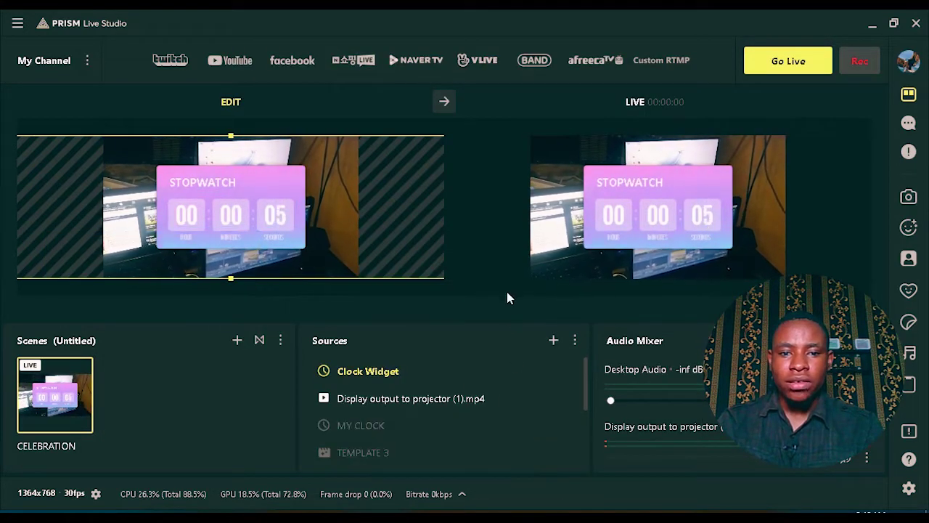
Shrink the stopwatch into the bottom-right corner and send the scene to Live
left_click_drag(75, 189, 146, 204)
left_click_drag(89, 151, 185, 190)
left_click_drag(316, 227, 325, 258)
left_click(441, 105)
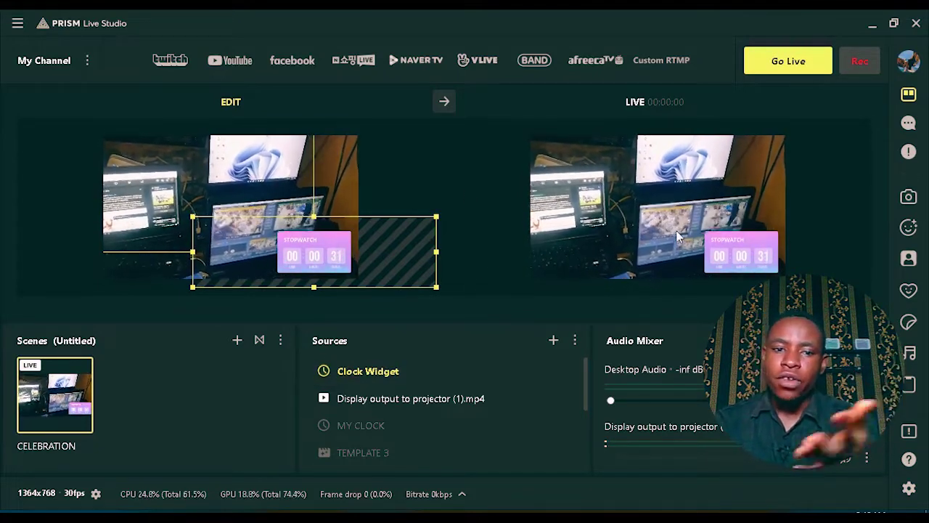
Hide the stopwatch, push the scene without it to Live, then unhide it in the edit scene
left_click(539, 371)
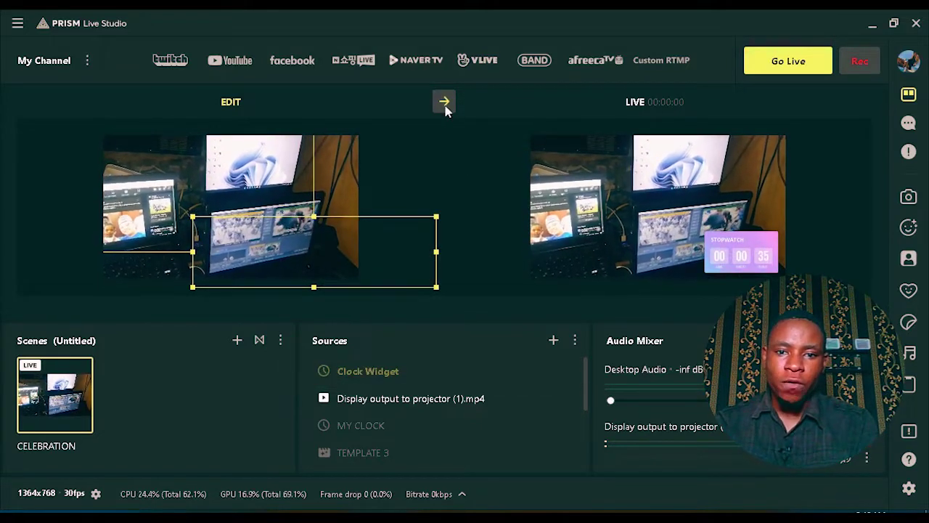
left_click(445, 102)
left_click(541, 371)
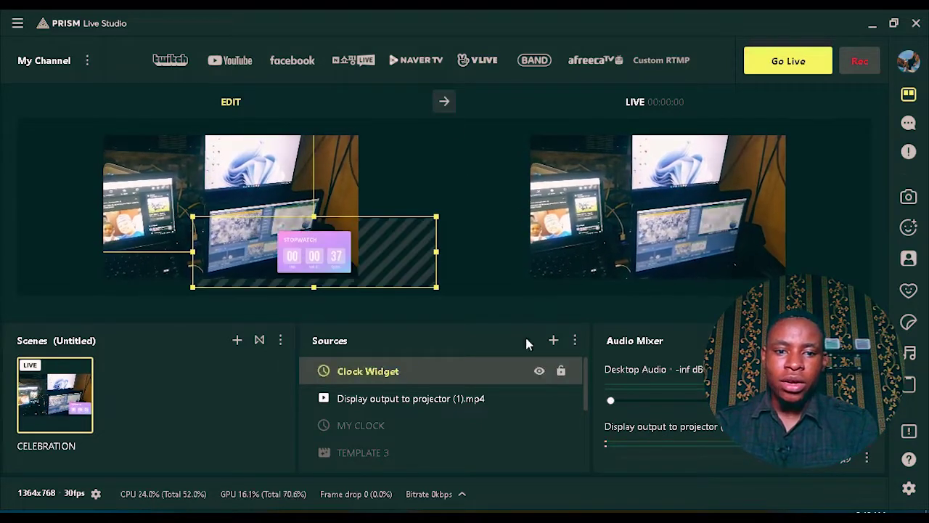